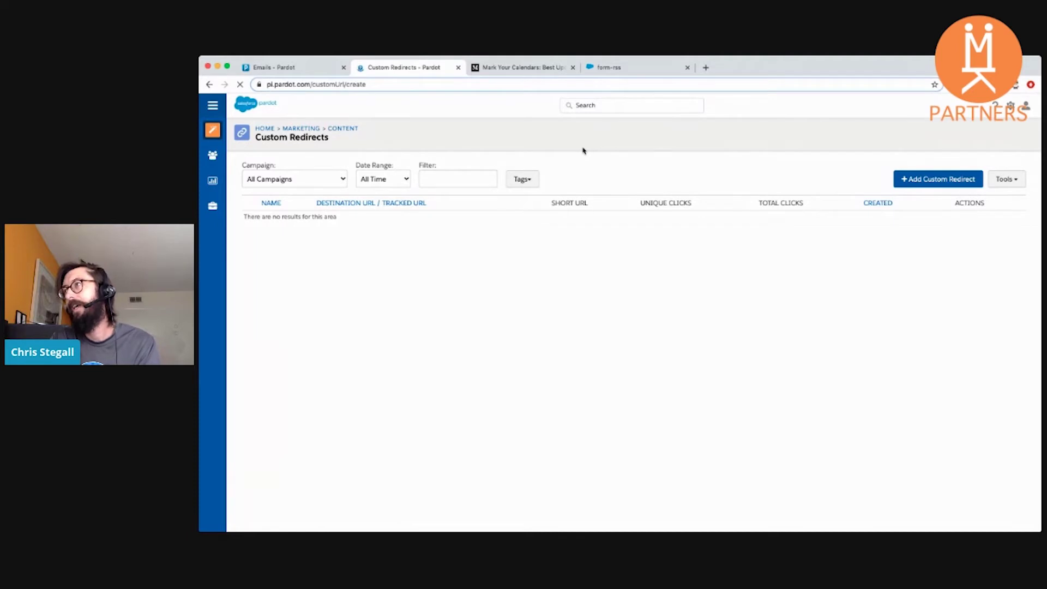
- Name the custom redirect "Video Example" and assign it to the Marketing Outreach/Examples folder
left_click(360, 207)
type("Video Example")
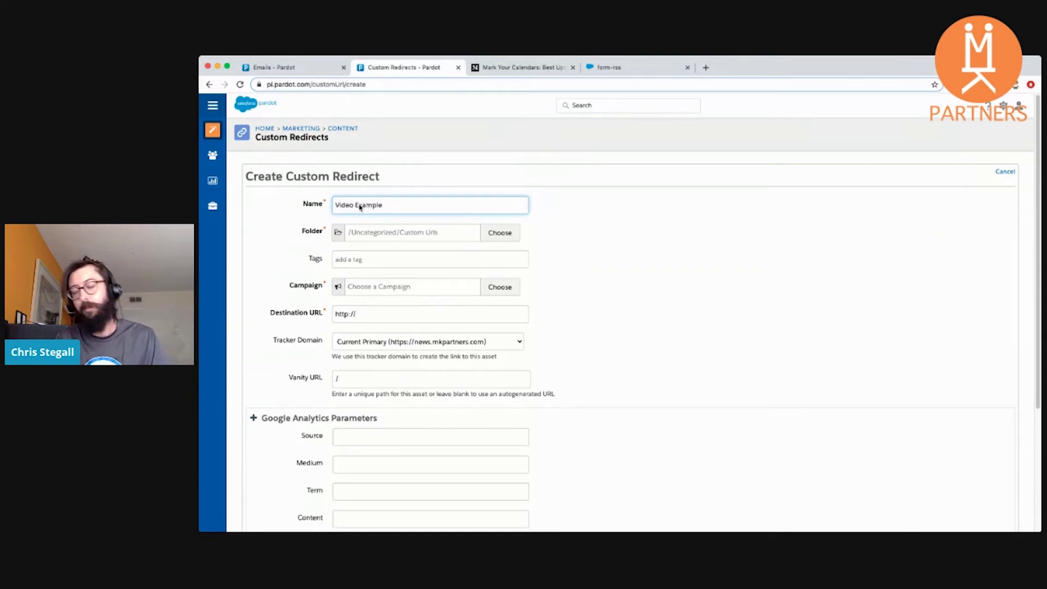
left_click(498, 237)
left_click(388, 309)
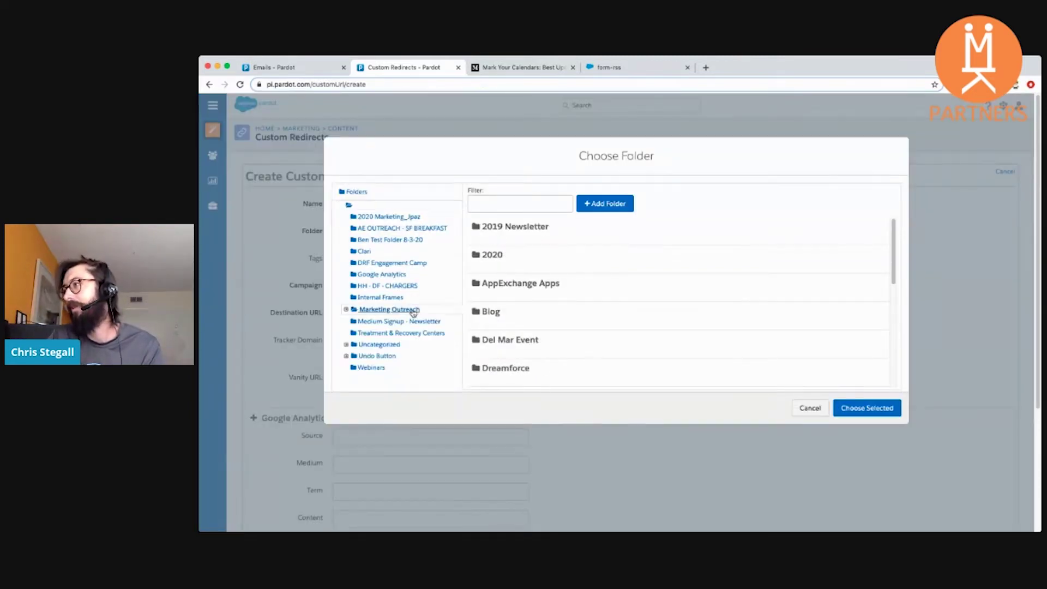
scroll(547, 278, "down", 3)
scroll(545, 297, "down", 2)
scroll(545, 295, "up", 5)
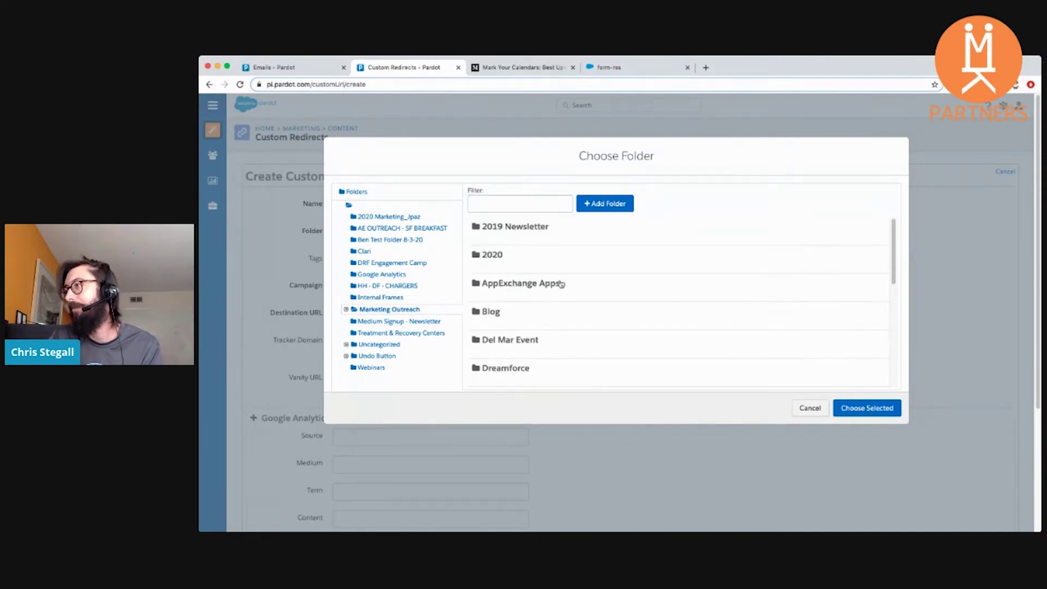
scroll(557, 281, "down", 6)
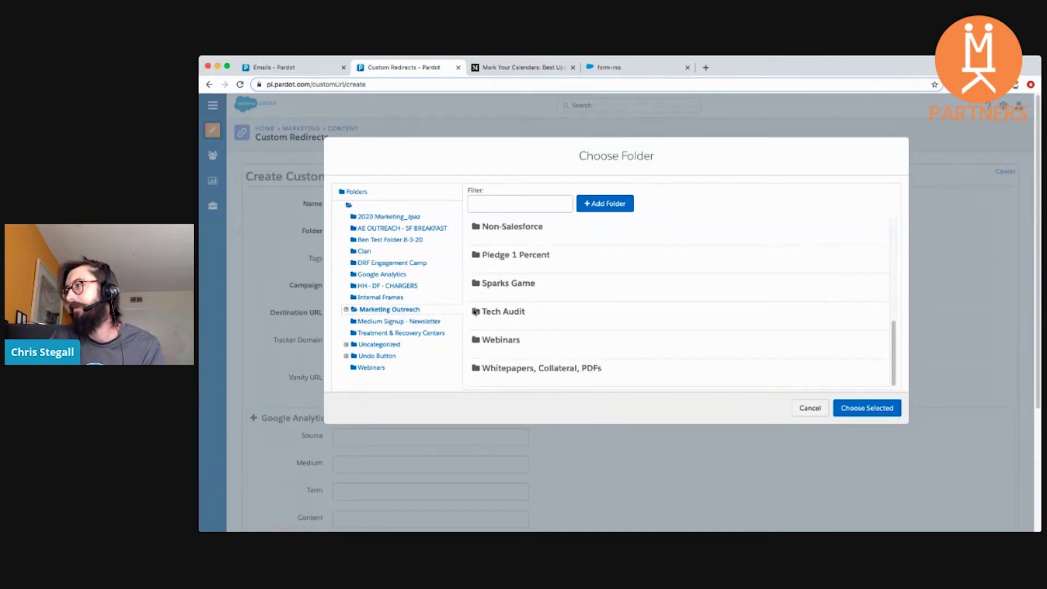
scroll(538, 309, "up", 1)
scroll(538, 309, "up", 5)
left_click(530, 297)
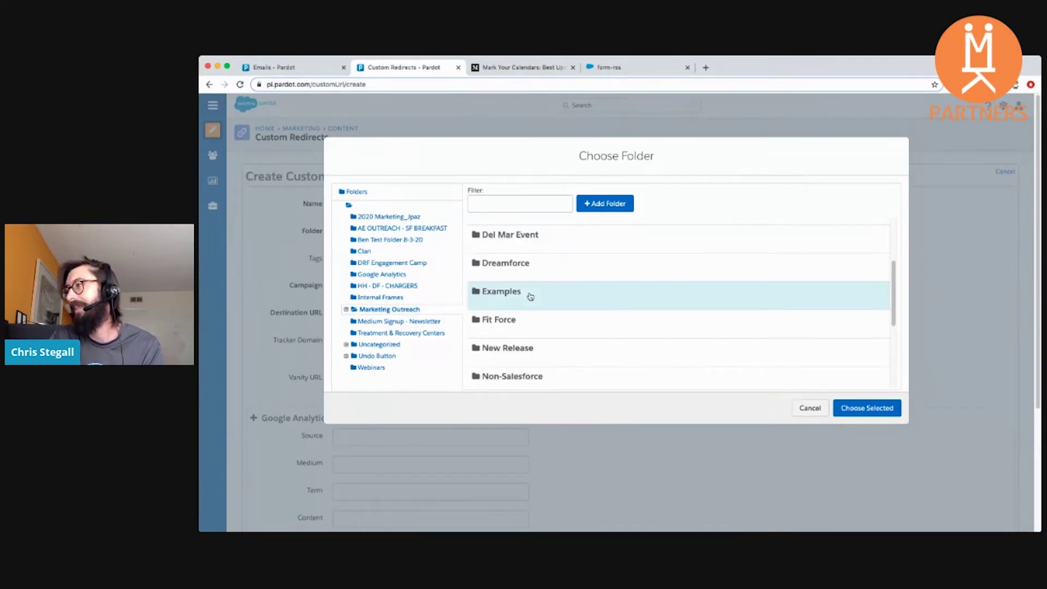
left_click(868, 408)
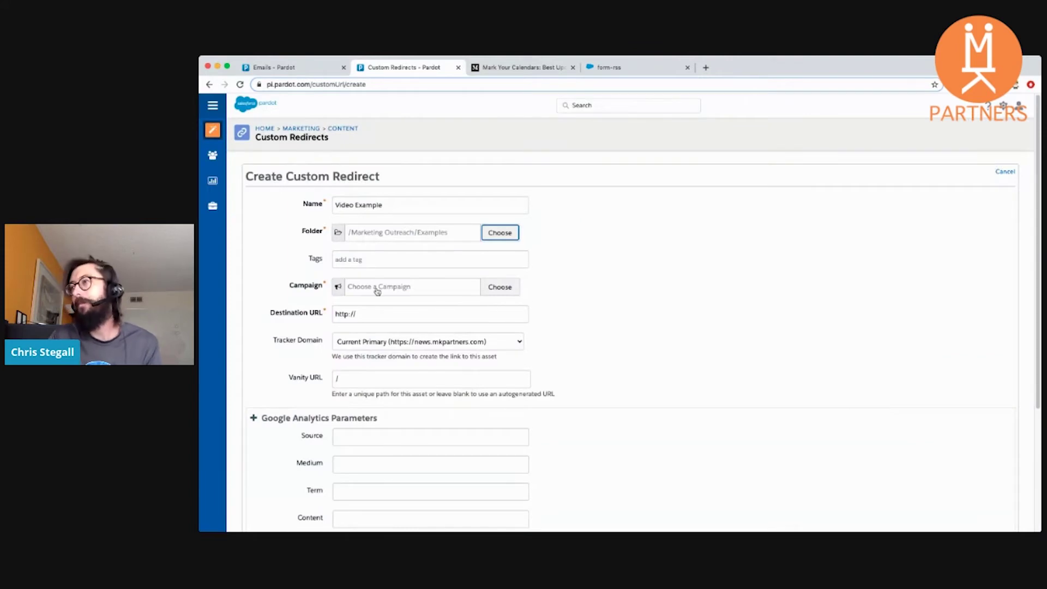
- Assign the redirect to the Video Examples campaign from the Marketing Outreach Examples folder
left_click(394, 288)
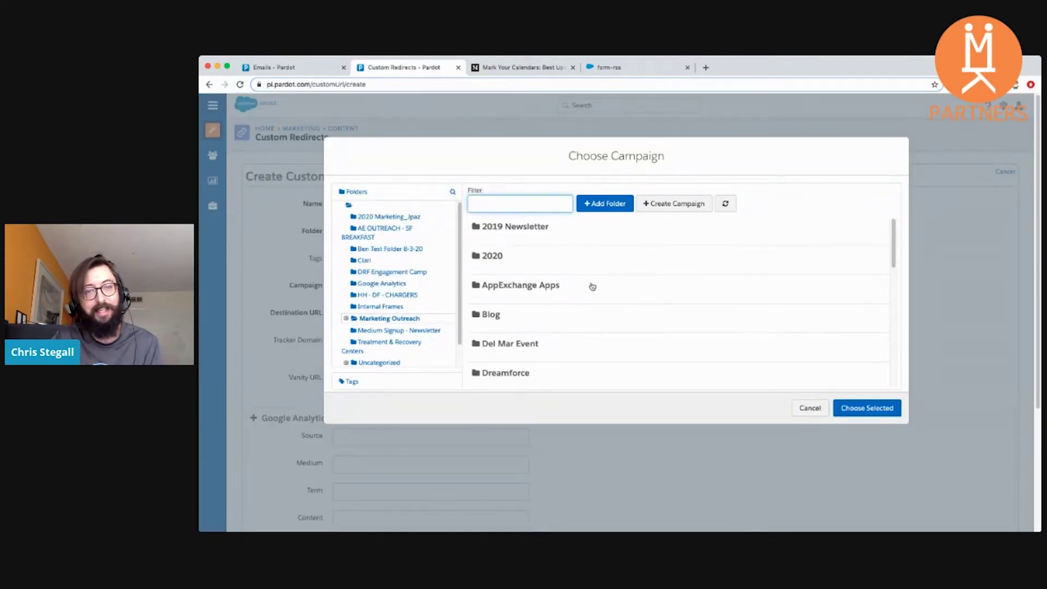
scroll(619, 283, "down", 1)
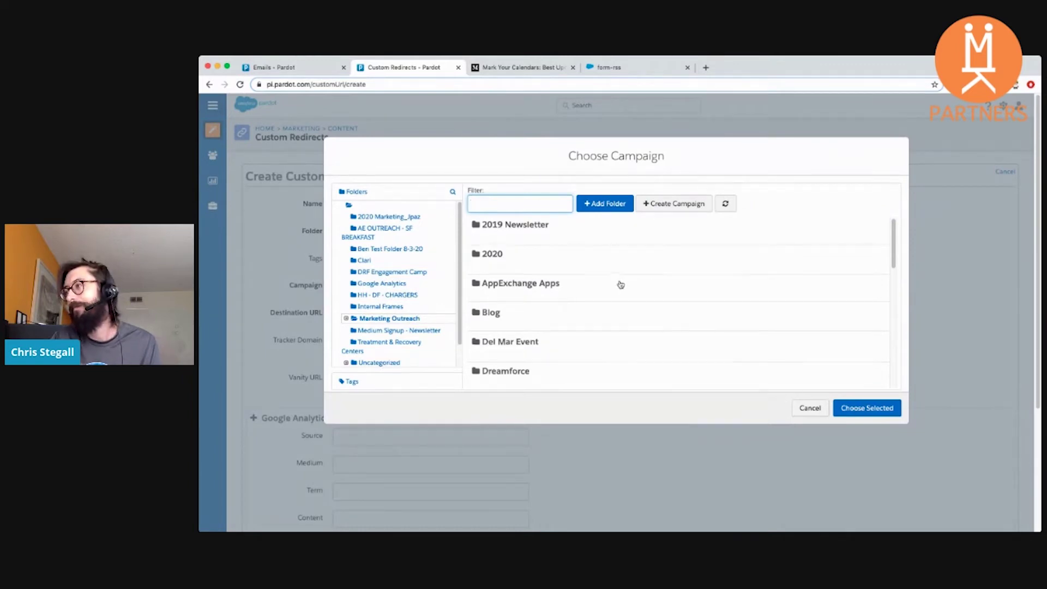
scroll(600, 299, "down", 1)
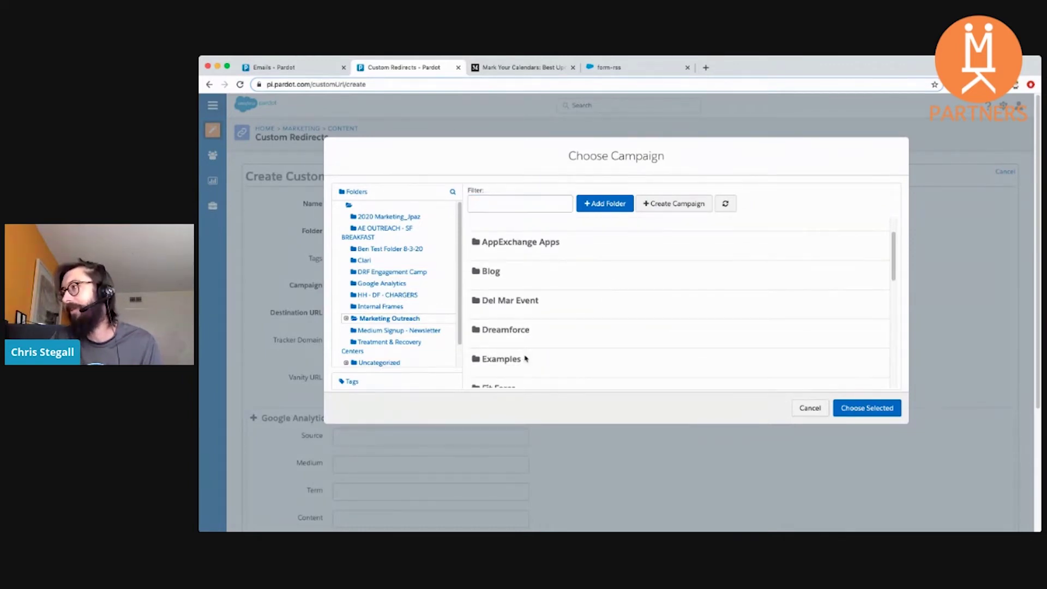
left_click(515, 360)
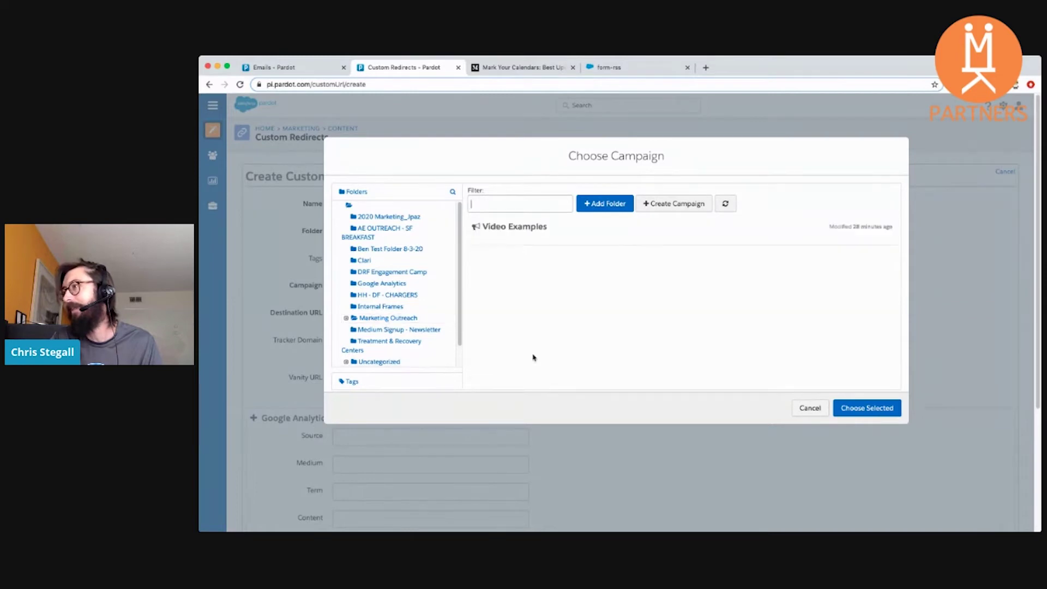
left_click(542, 232)
left_click(849, 410)
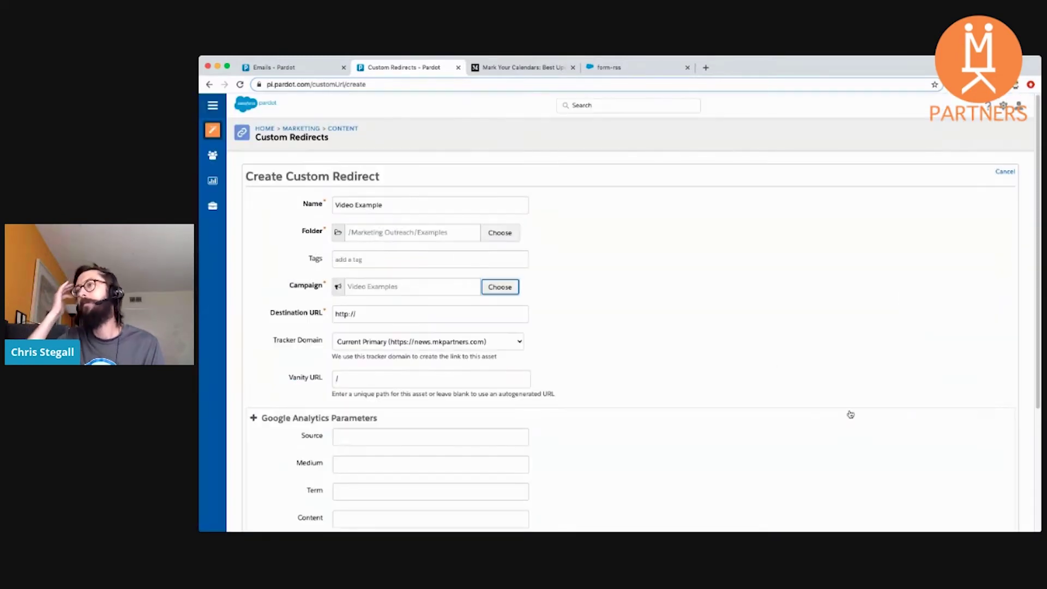
- Look through the Medium article on upcoming September events and inspect the target of its Salesforce Anywhere webinar link
scroll(590, 294, "down", 2)
left_click(370, 252)
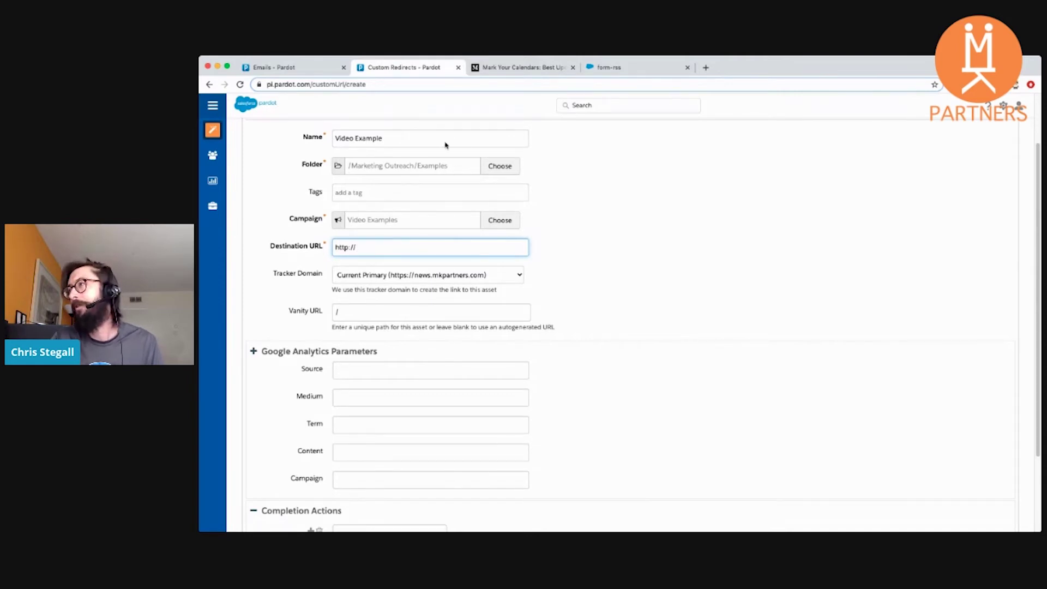
left_click(520, 68)
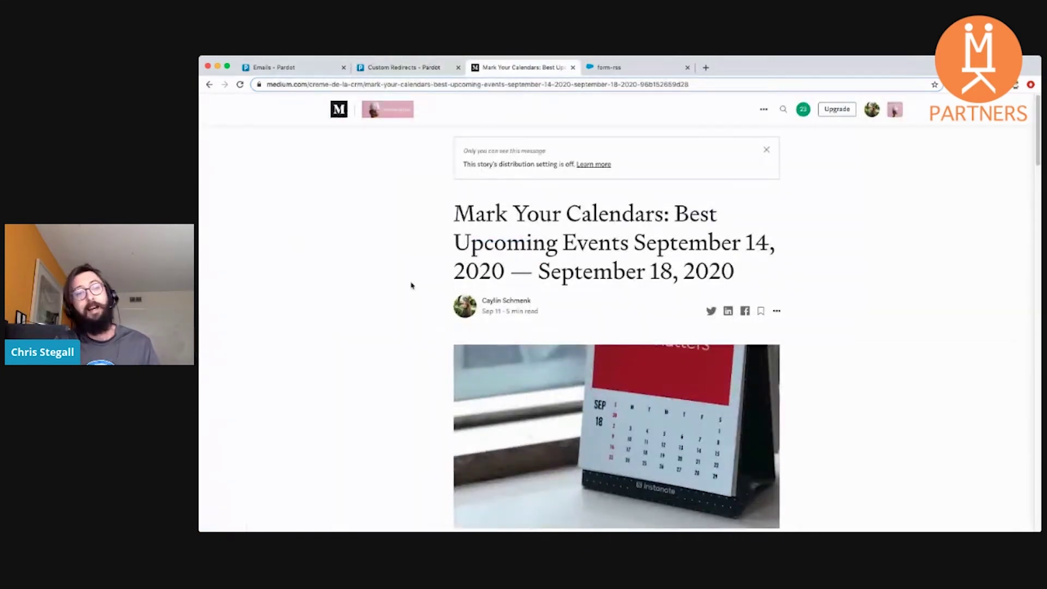
scroll(813, 307, "down", 1)
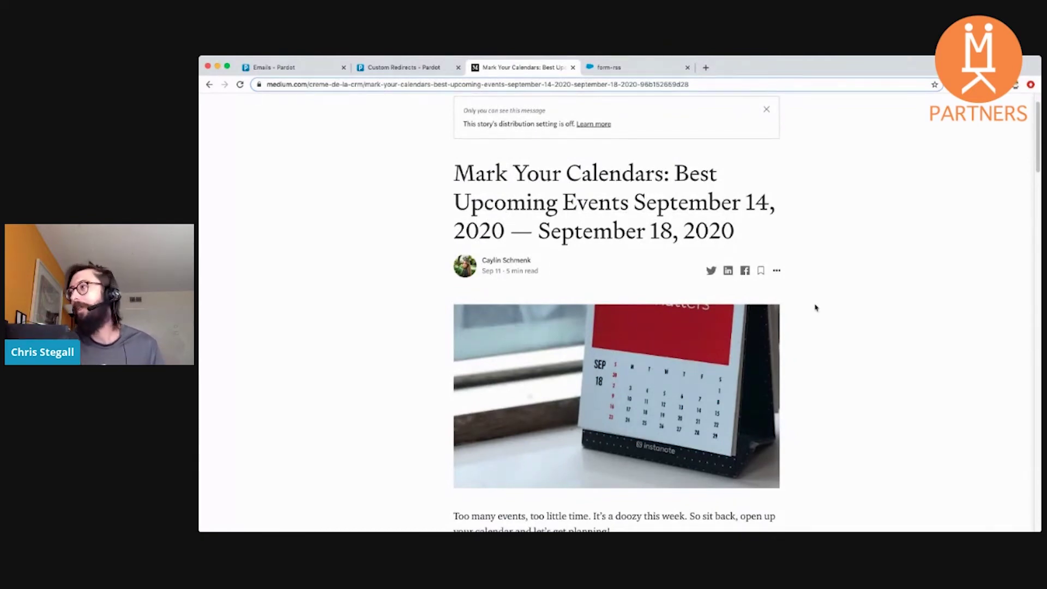
scroll(817, 307, "down", 3)
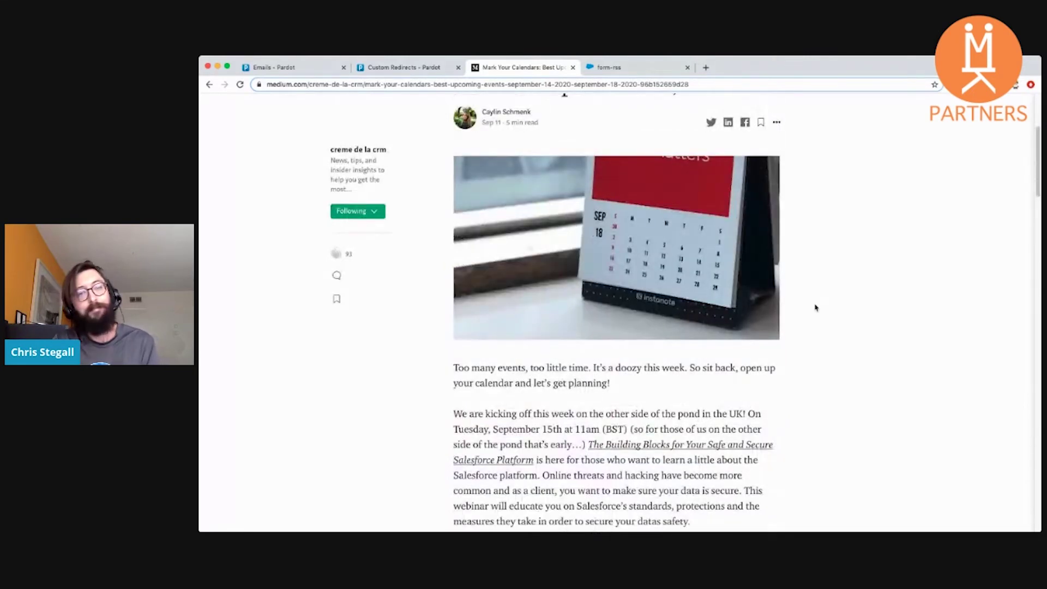
scroll(821, 305, "up", 4)
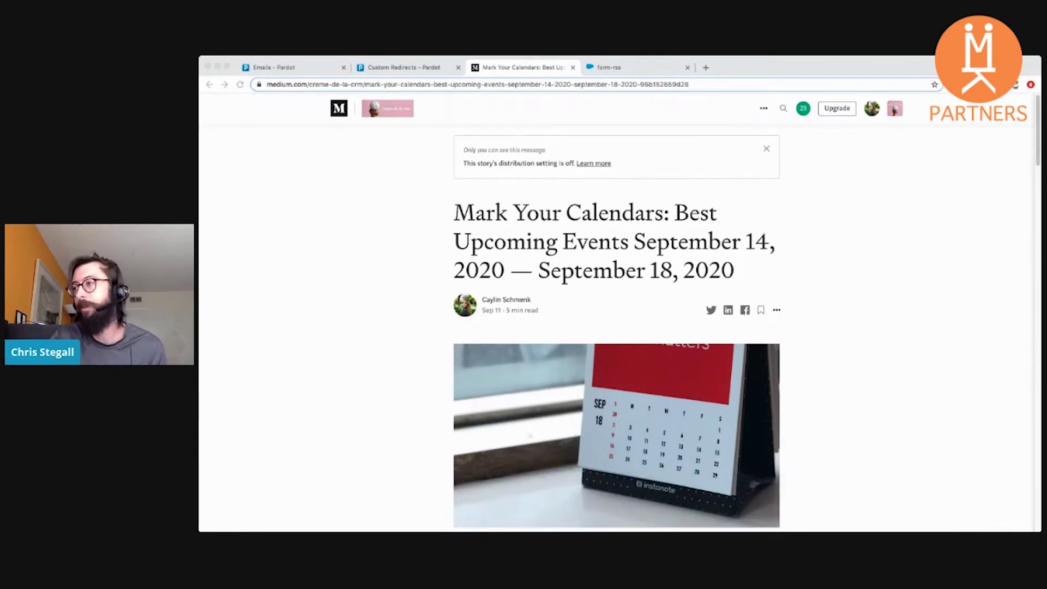
scroll(822, 311, "down", 2)
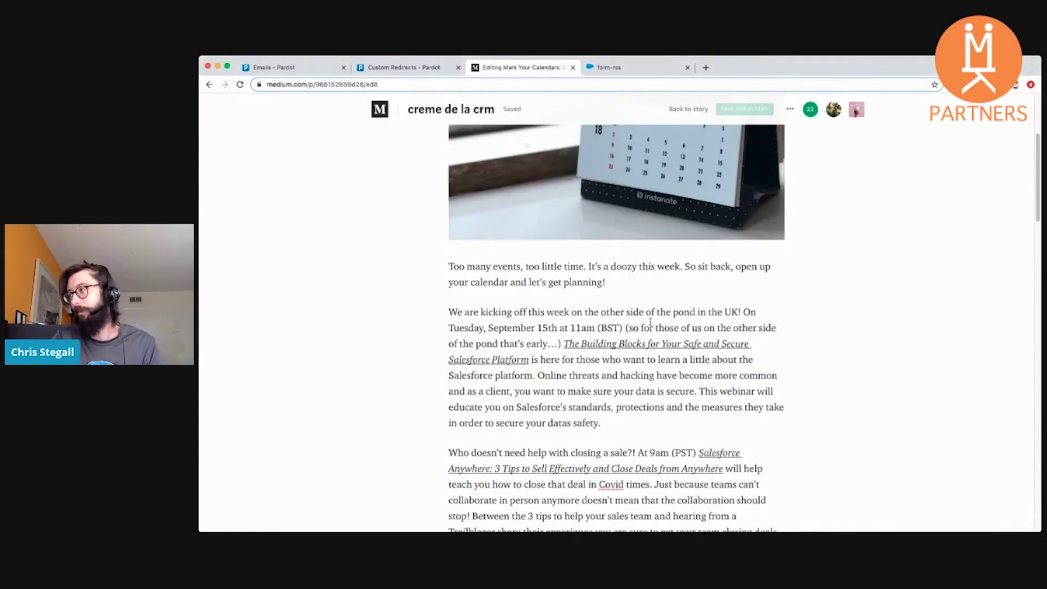
scroll(682, 382, "down", 1)
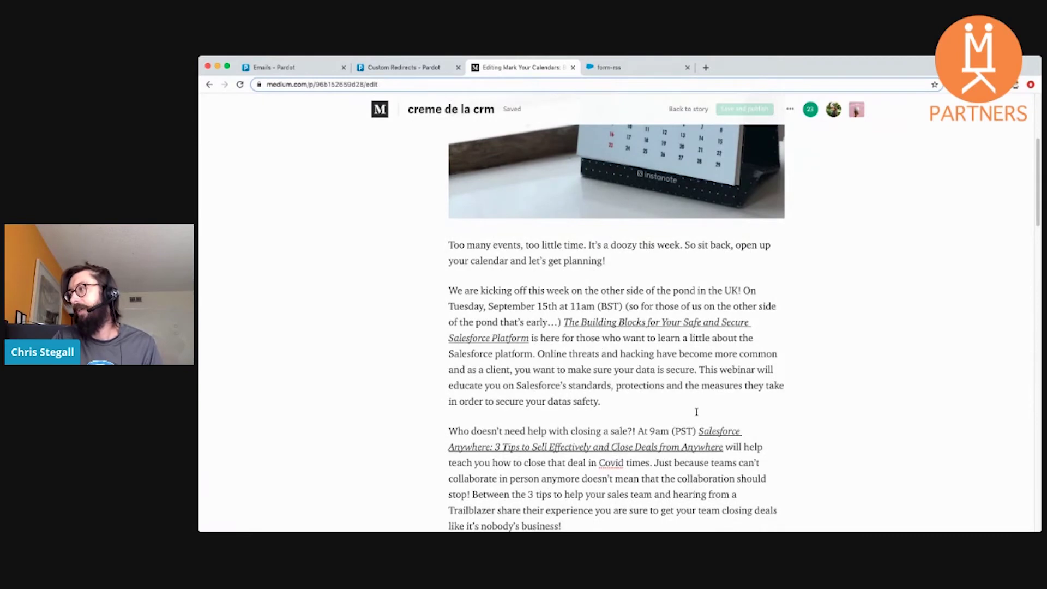
scroll(701, 419, "down", 1)
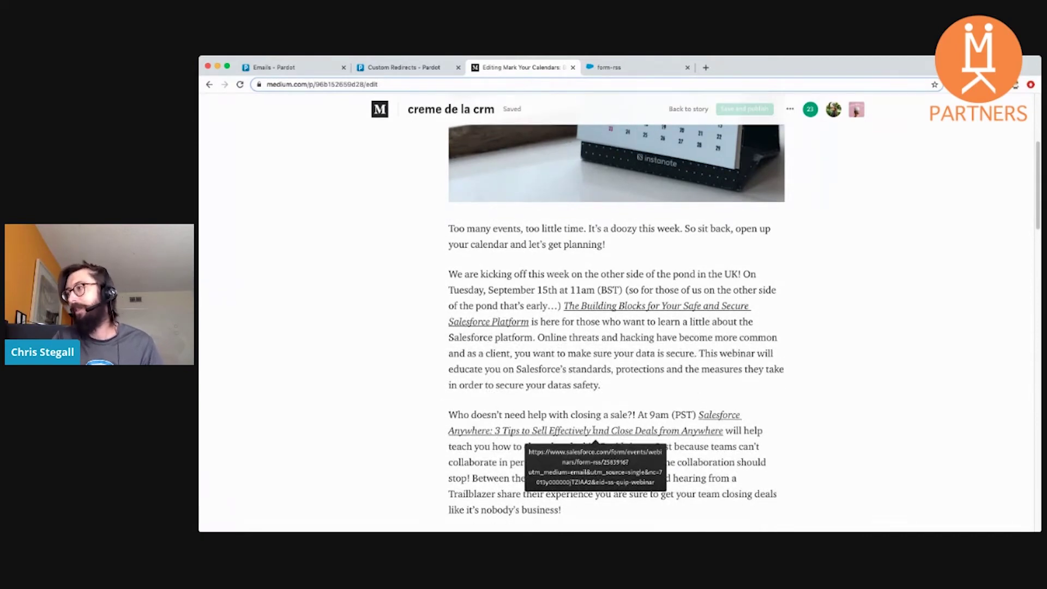
left_click(606, 69)
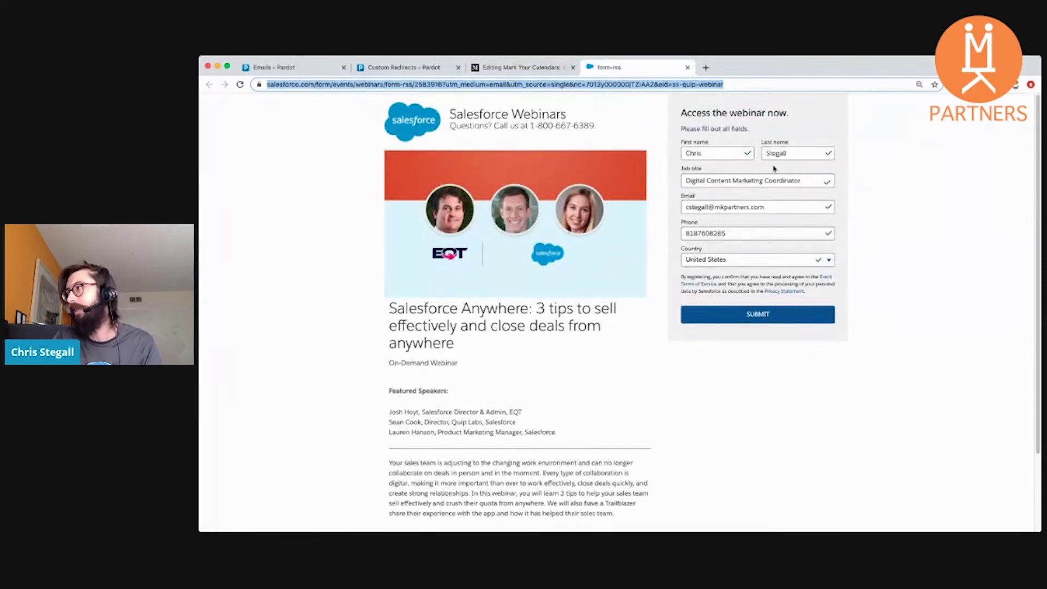
scroll(649, 238, "down", 1)
scroll(637, 267, "up", 1)
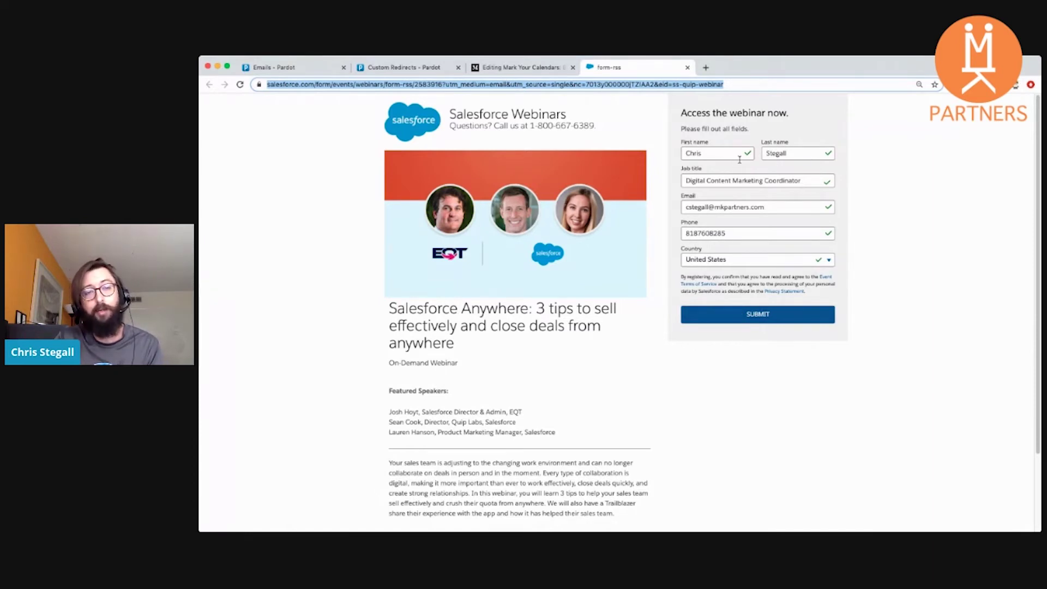
left_click(402, 68)
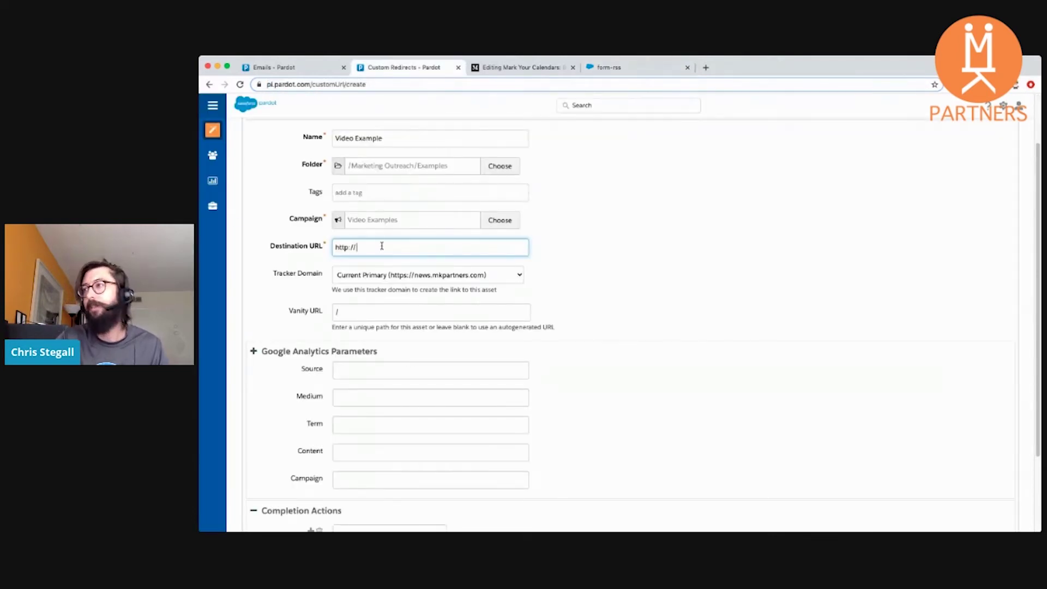
key("super+v")
key("super+a")
key("super+v")
left_click(589, 265)
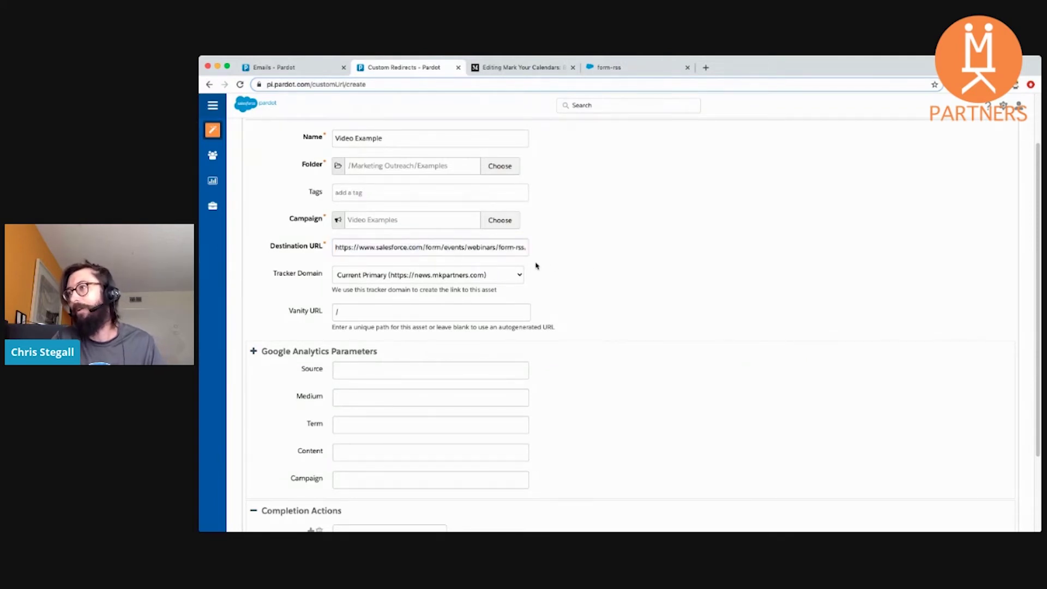
- Set the redirect's vanity URL to /WebinarEnlist
scroll(544, 259, "down", 1)
left_click(394, 302)
type("/WebinarEnlist")
left_click(557, 322)
scroll(590, 314, "down", 2)
scroll(578, 316, "down", 1)
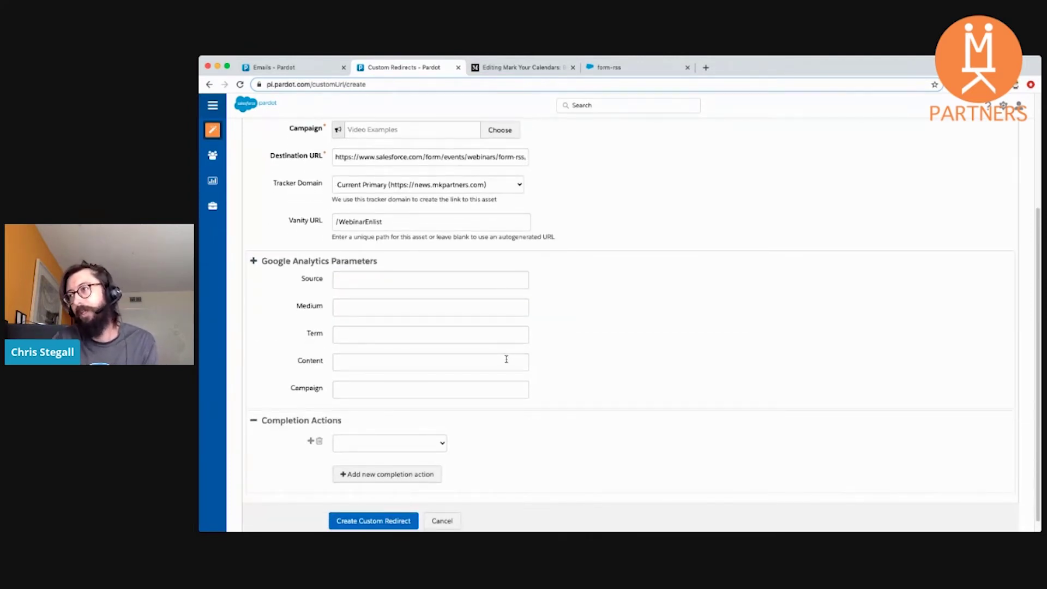
scroll(584, 330, "down", 1)
left_click(434, 461)
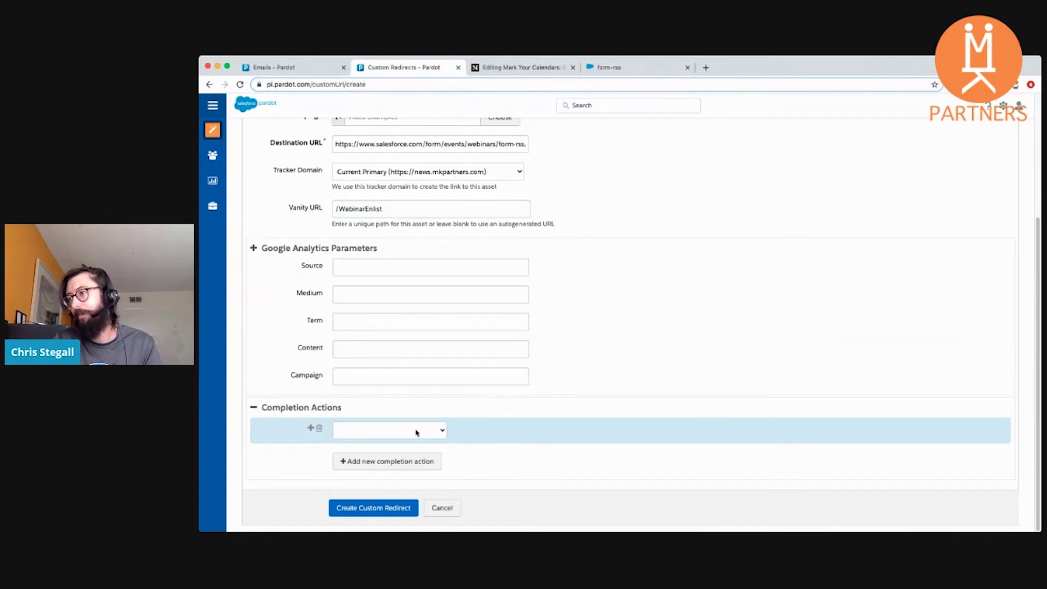
left_click(382, 452)
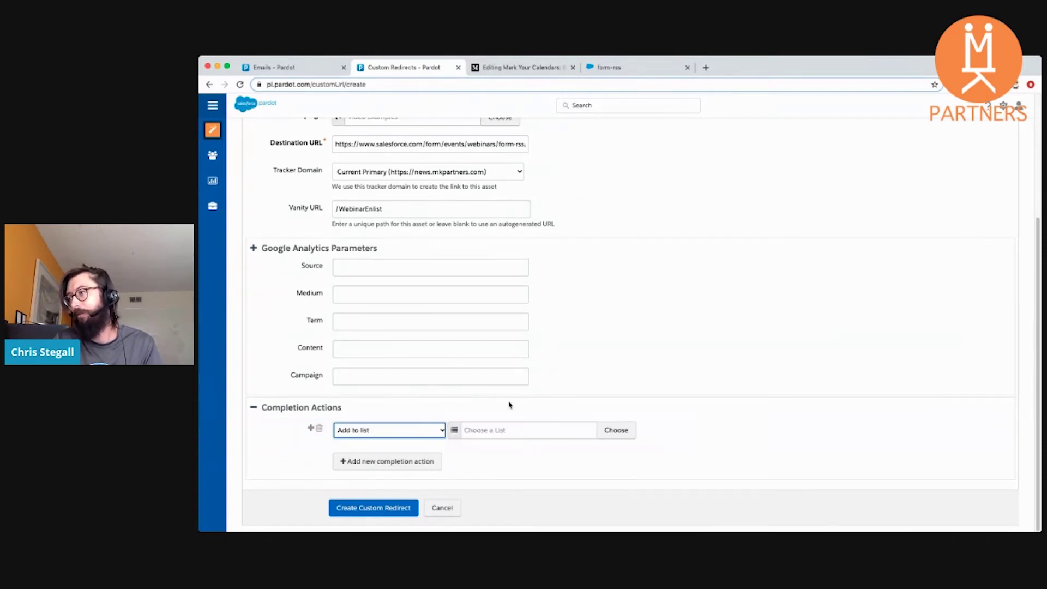
left_click(505, 432)
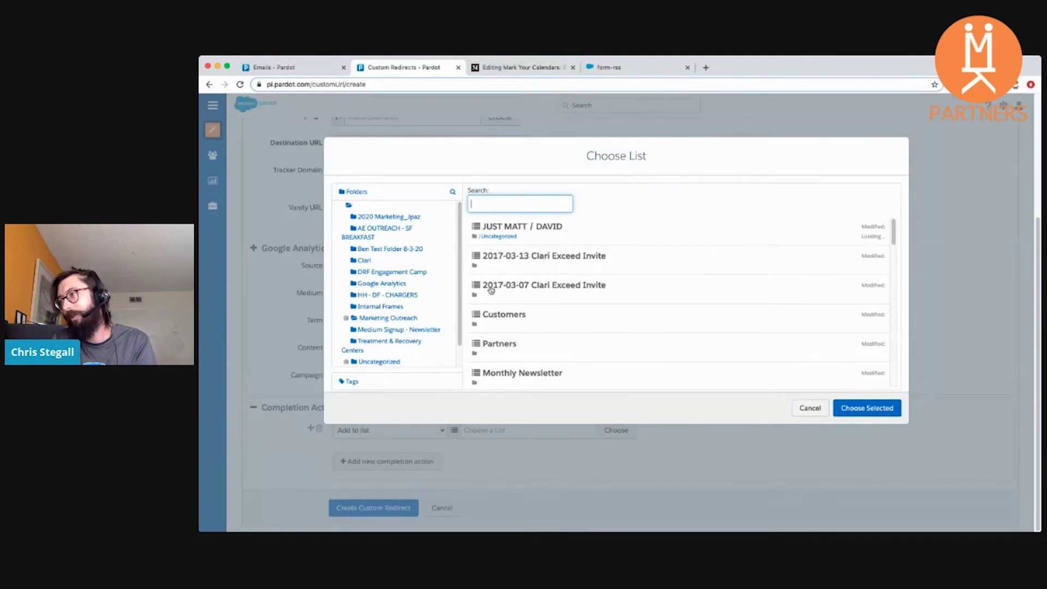
left_click(810, 408)
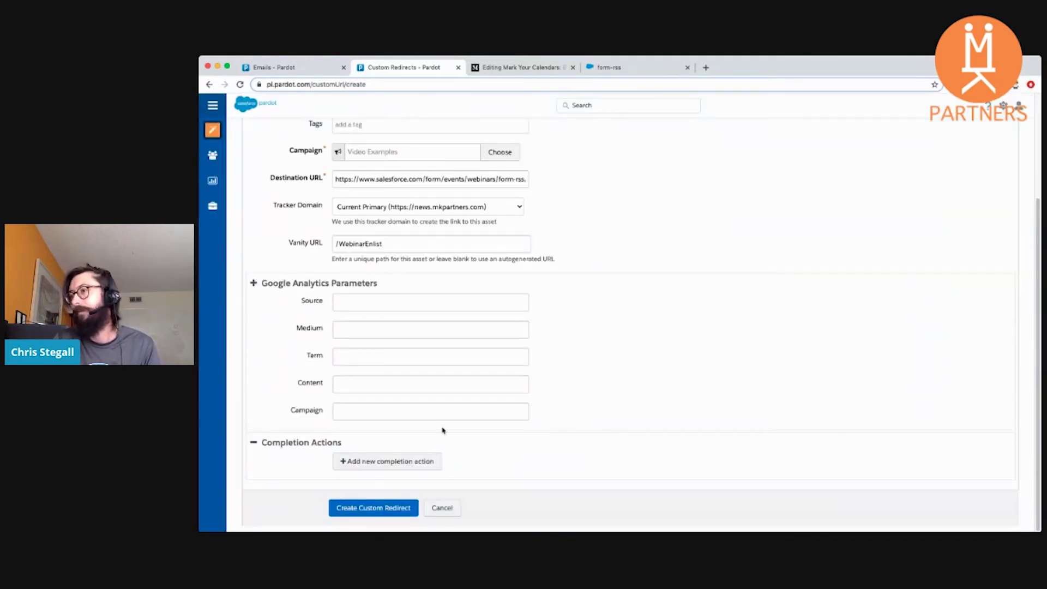
- Create the custom redirect without completion actions and select its tracked URL on the record page
left_click(373, 510)
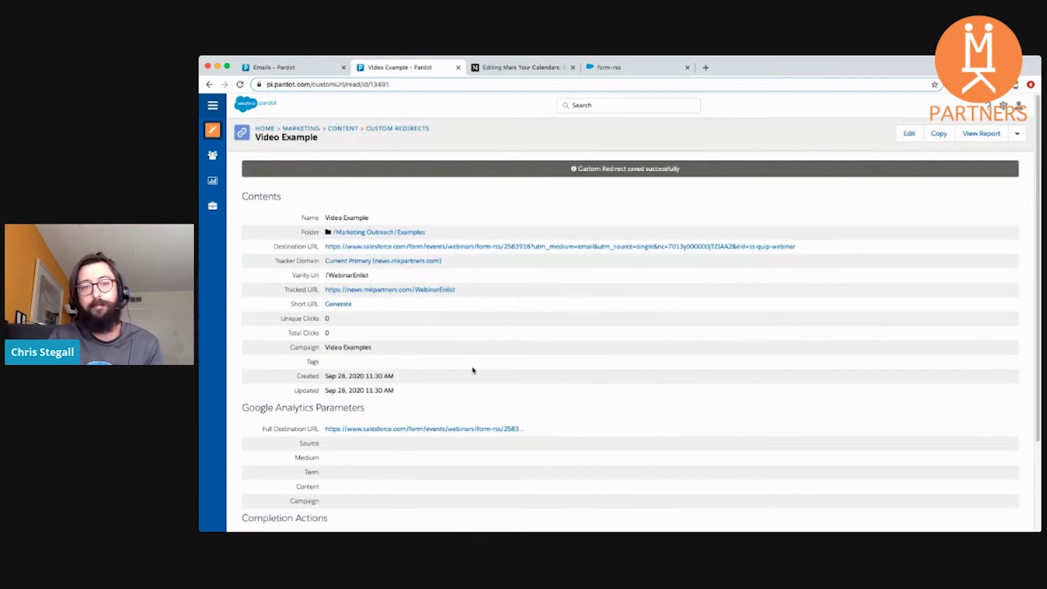
scroll(480, 359, "down", 1)
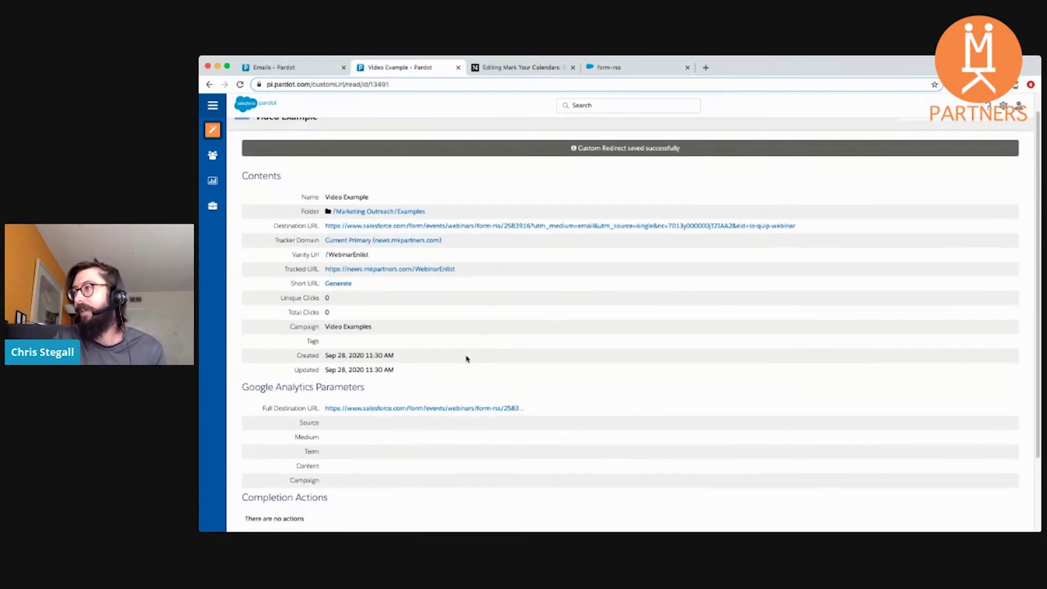
left_click_drag(463, 271, 324, 273)
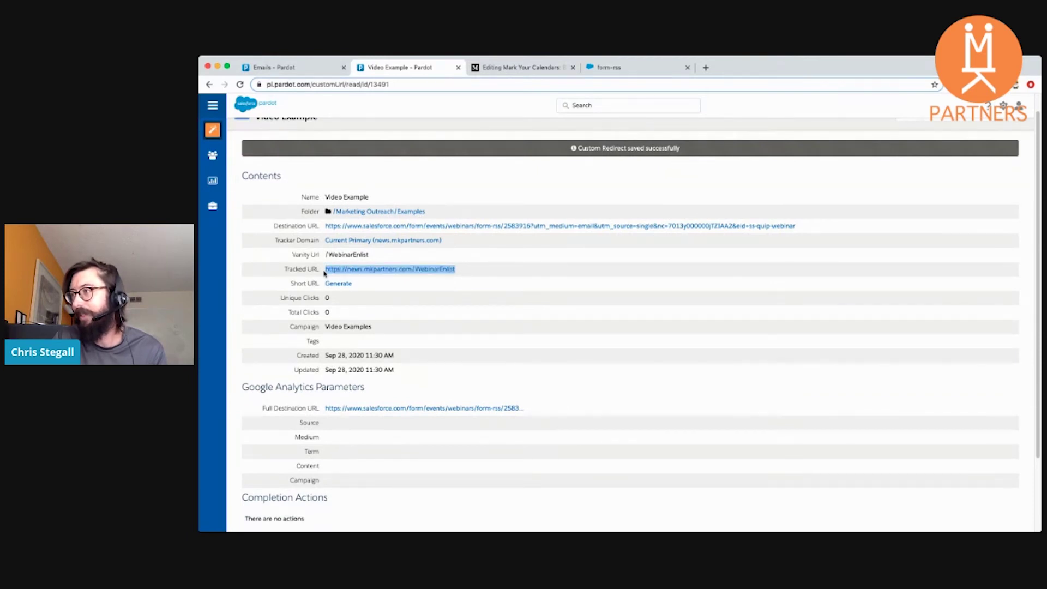
left_click(479, 271)
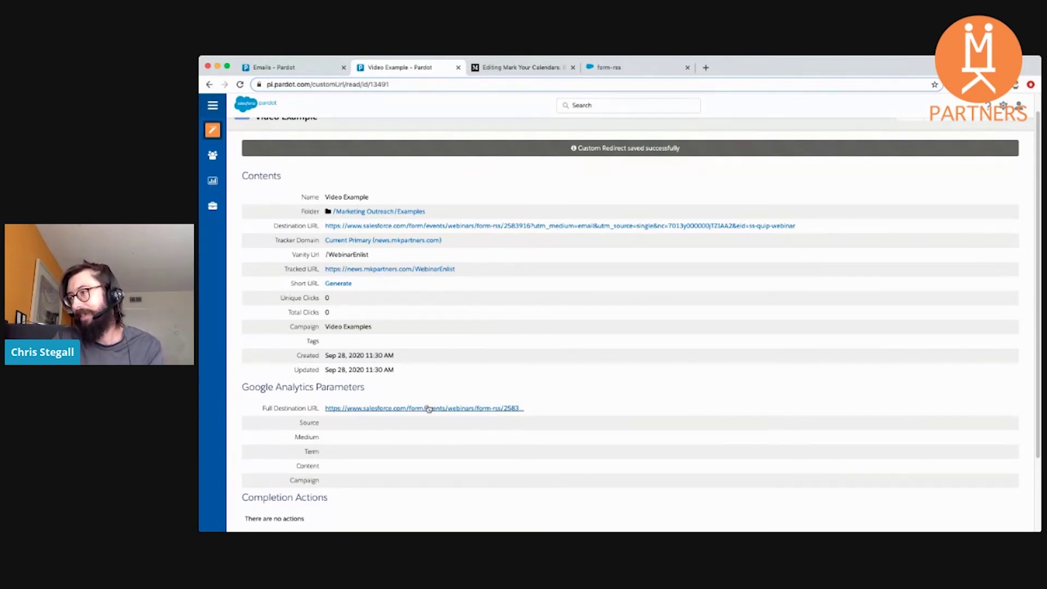
triple_click(438, 268)
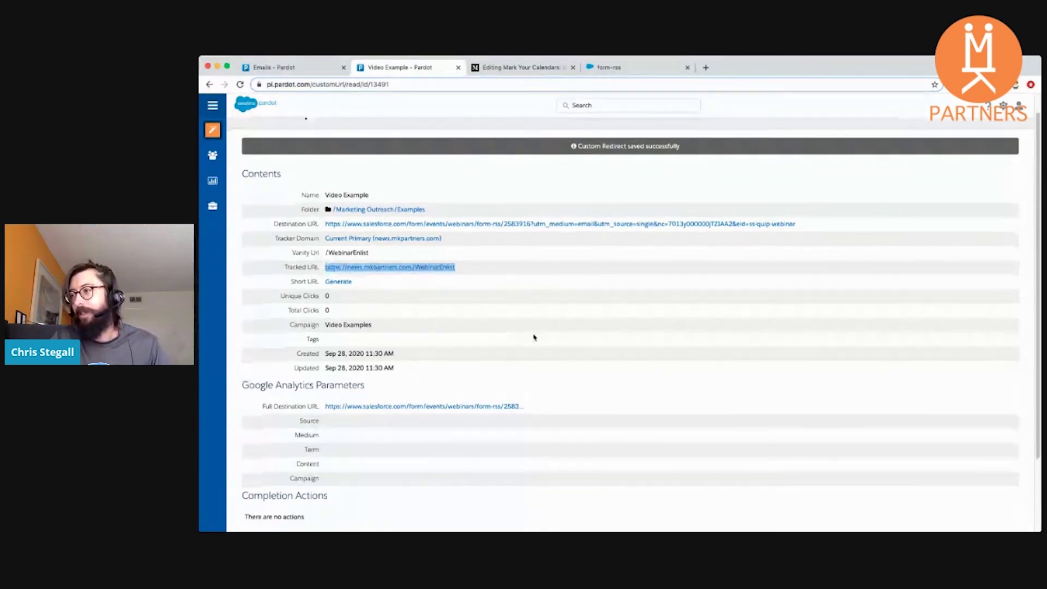
- Check the saved redirect's Completion Actions and Prospects sections
scroll(538, 339, "down", 3)
left_click_drag(388, 513, 233, 519)
left_click(608, 203)
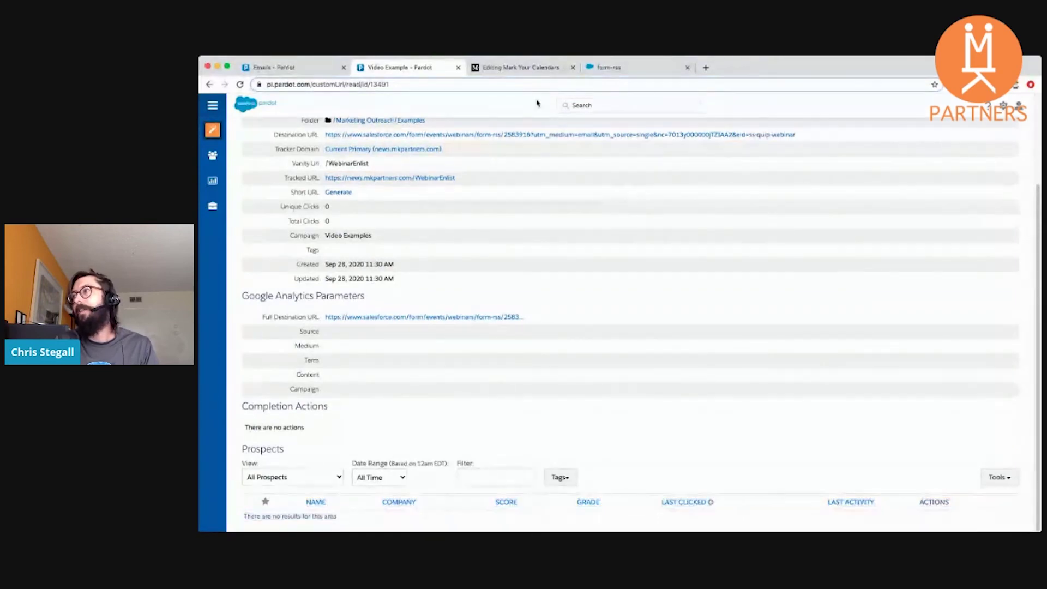
left_click(533, 67)
scroll(709, 279, "down", 3)
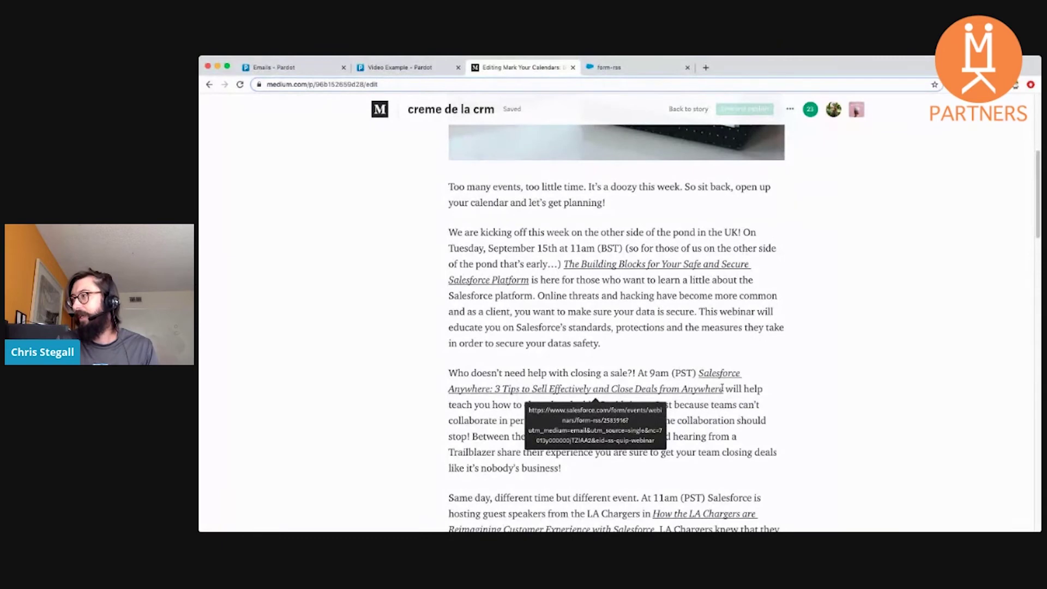
left_click_drag(723, 389, 701, 373)
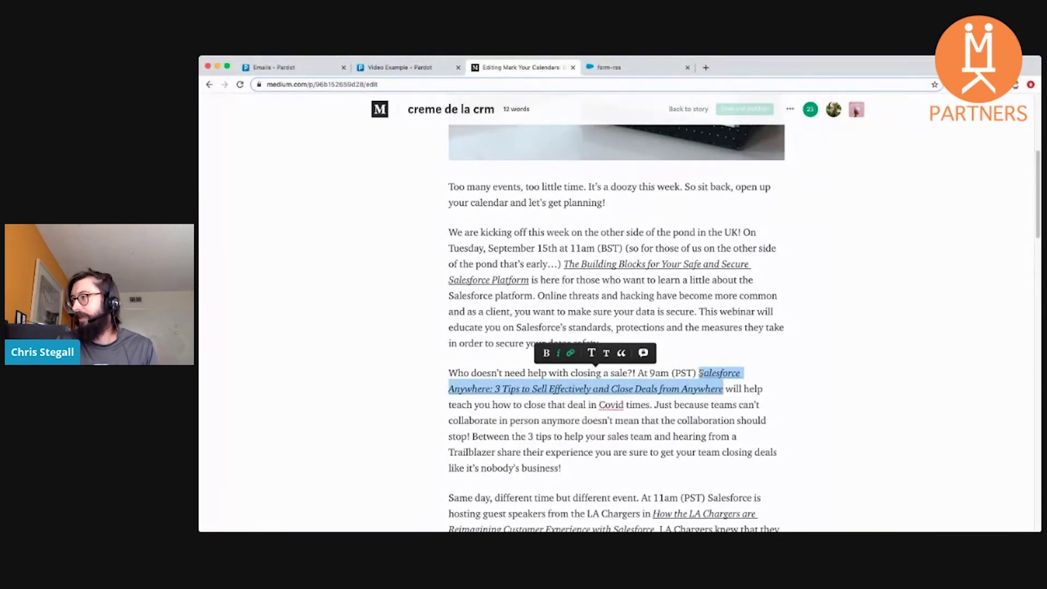
left_click(571, 354)
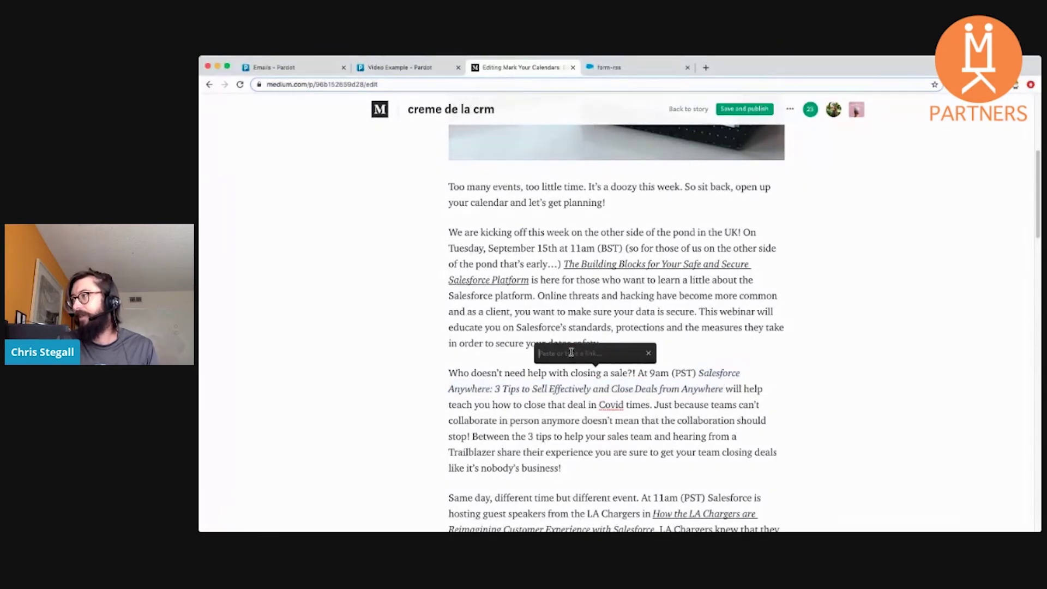
type("s.mkpartners.com/WebinarEnlist")
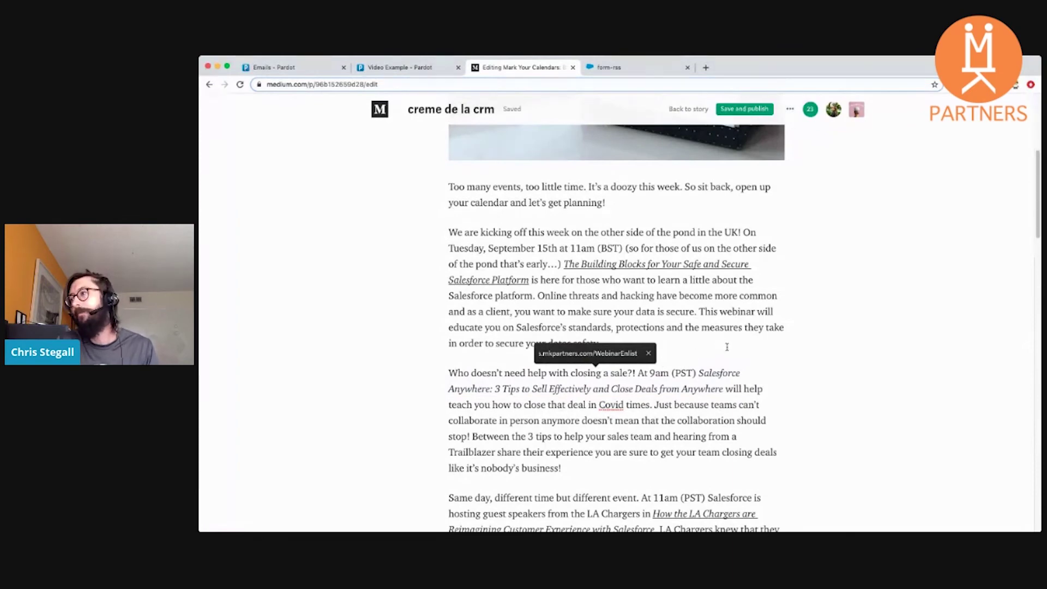
key("Return")
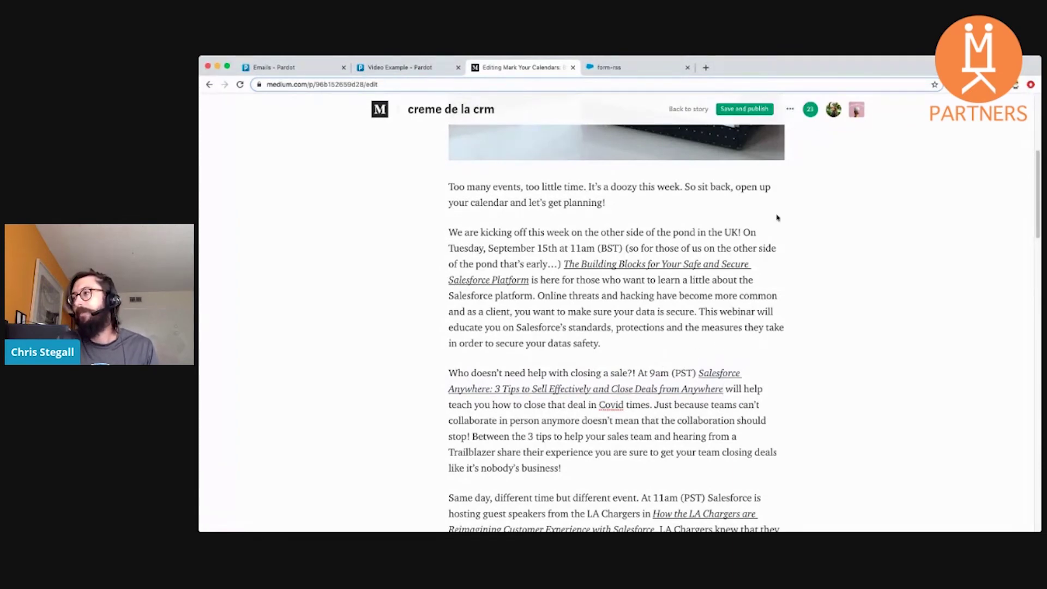
left_click(758, 110)
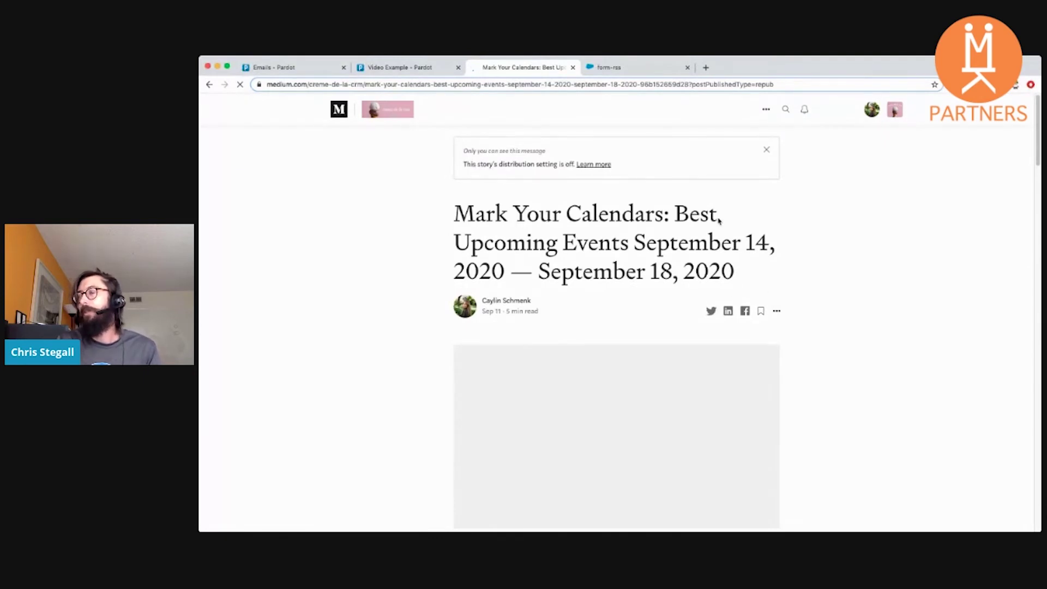
- Close the old webinar page, follow the published article's Salesforce Anywhere link, and submit the webinar registration form
middle_click(643, 71)
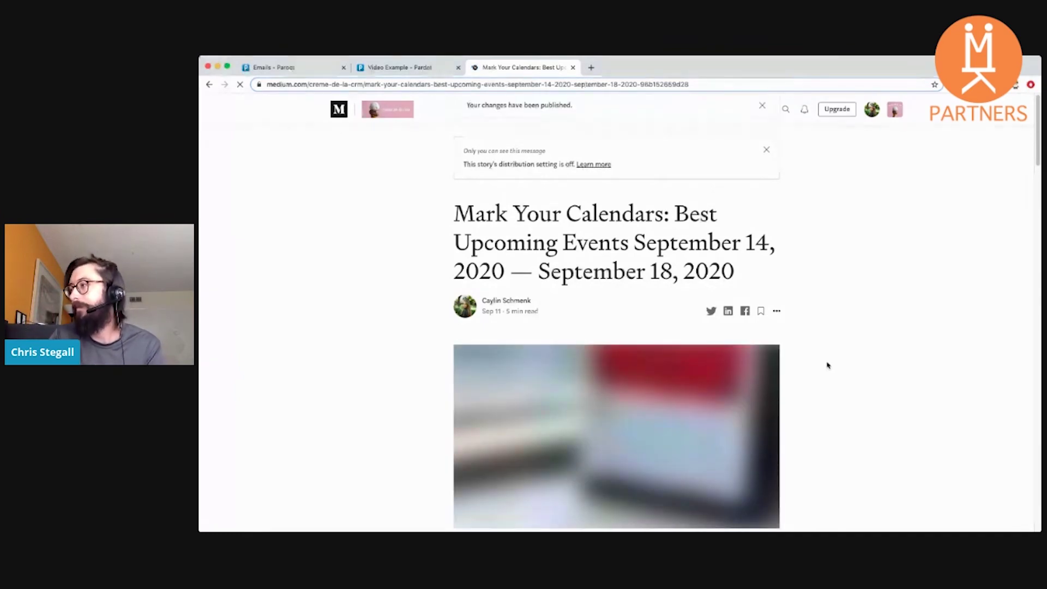
scroll(811, 339, "down", 6)
scroll(805, 337, "down", 3)
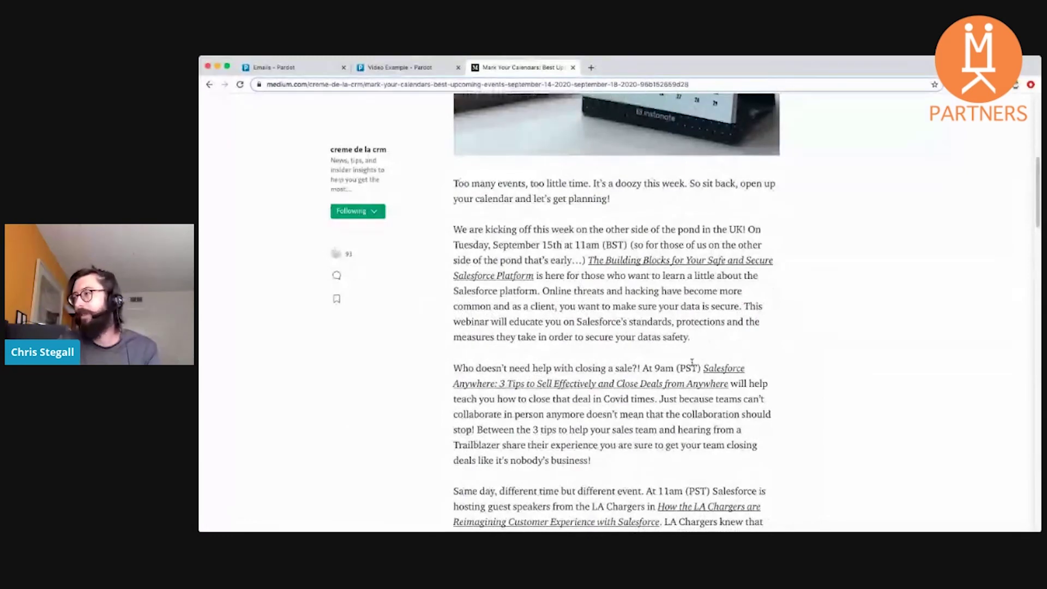
left_click(686, 385)
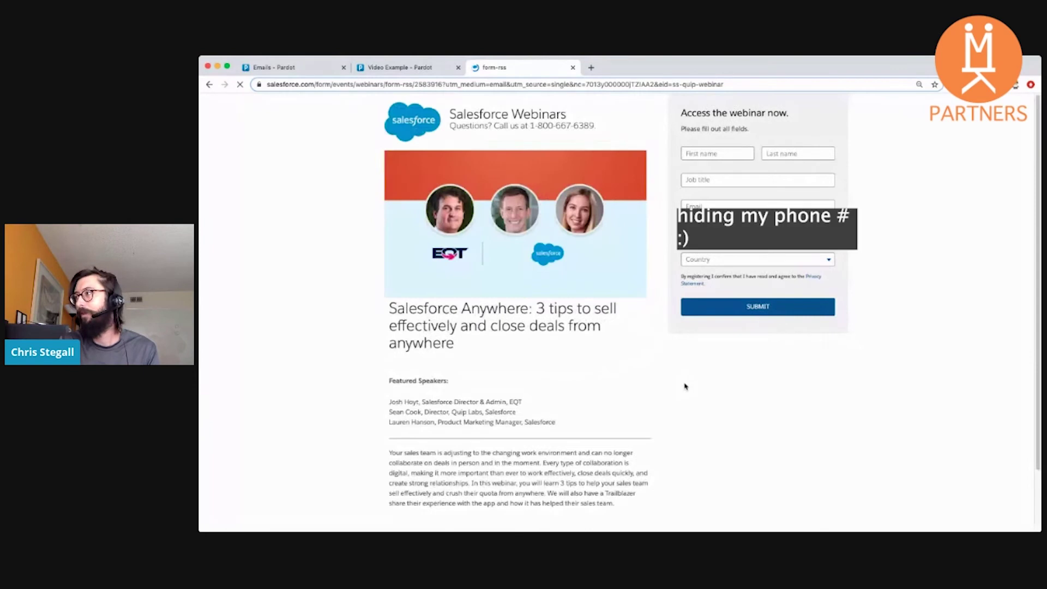
left_click(768, 316)
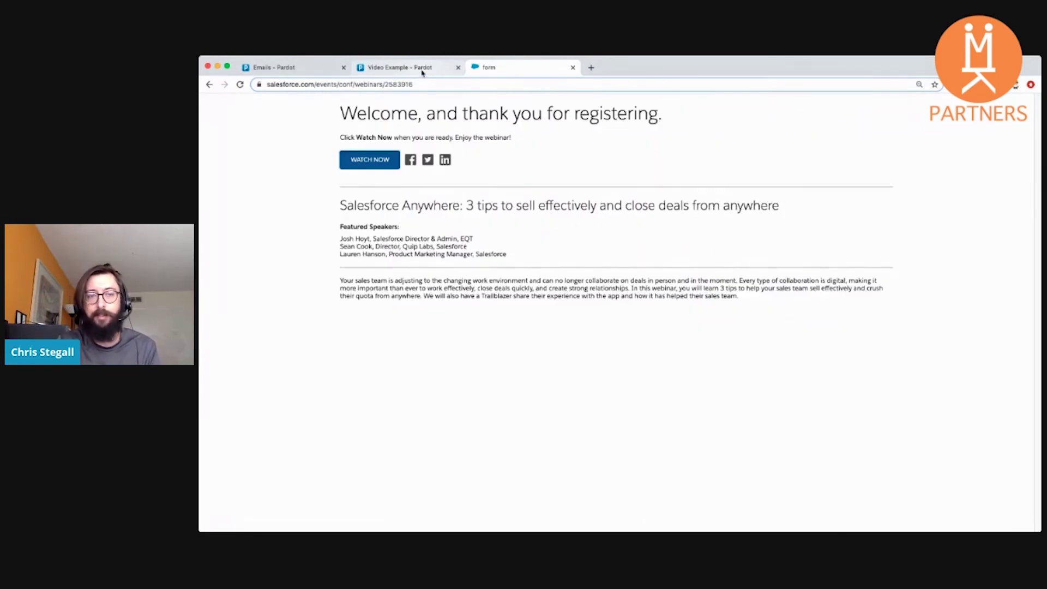
- Reload the Video Example redirect record in Pardot and check its click counts and the Prospects list
left_click(423, 68)
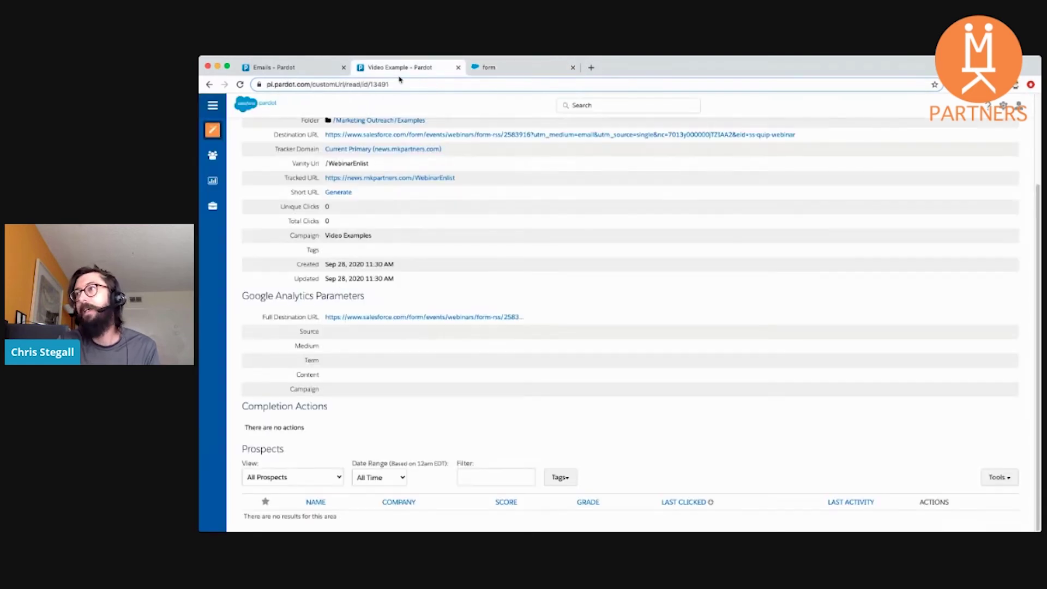
left_click(241, 85)
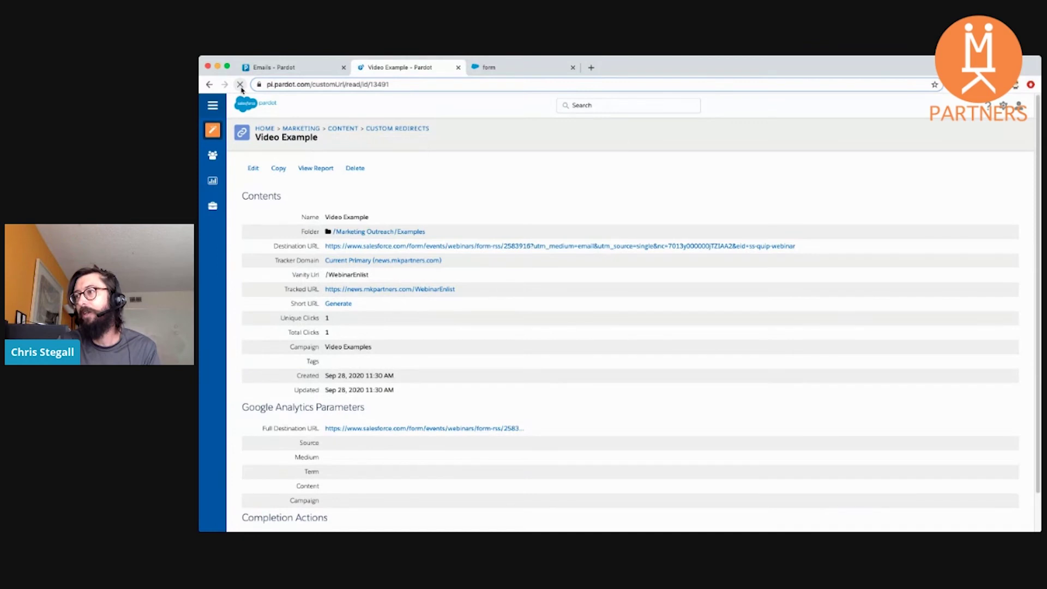
scroll(437, 240, "down", 6)
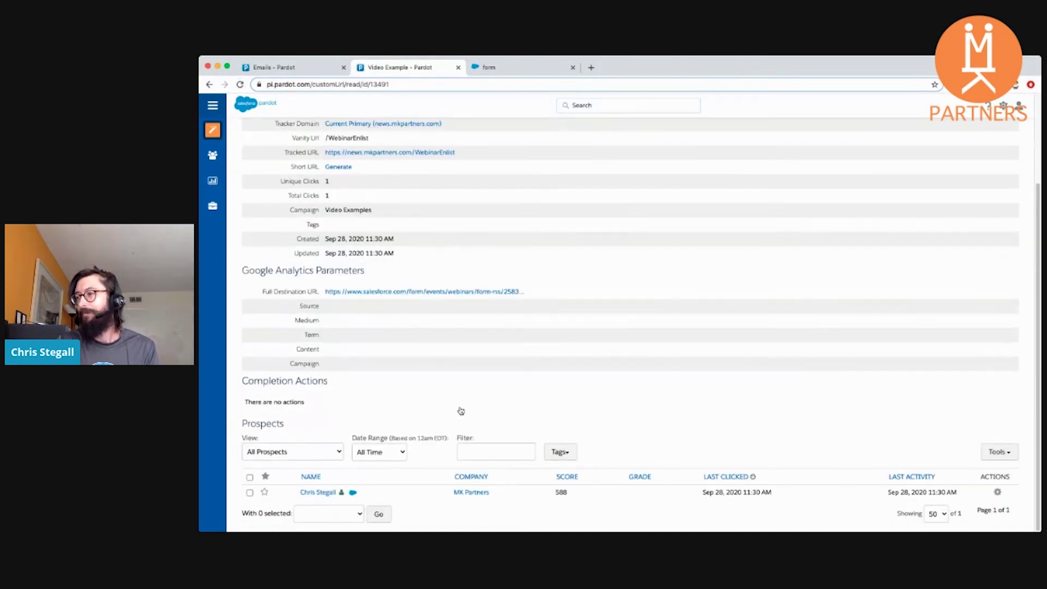
left_click_drag(291, 494, 545, 493)
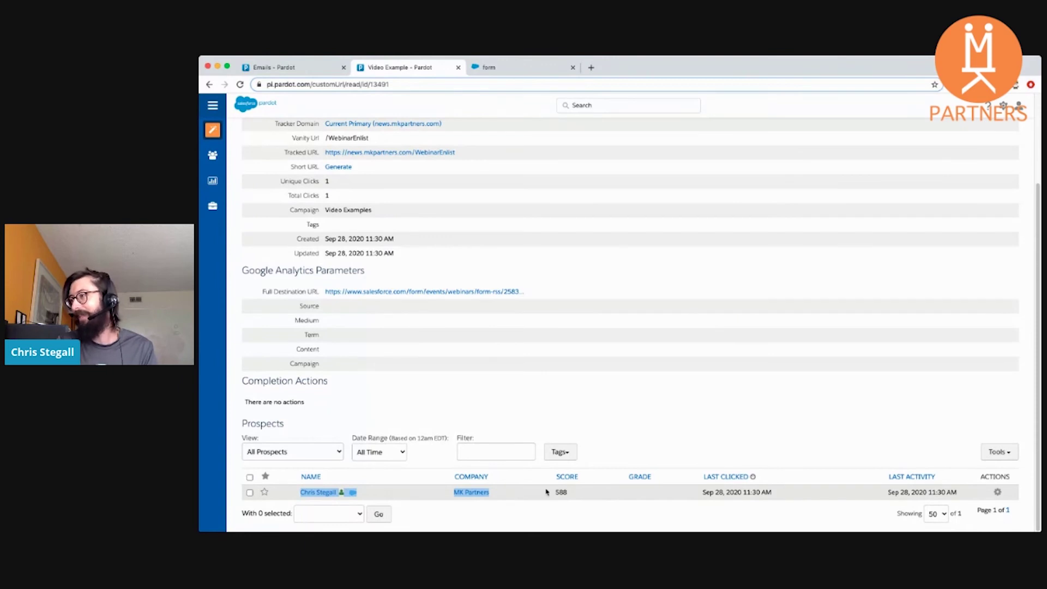
left_click(630, 399)
scroll(625, 404, "up", 3)
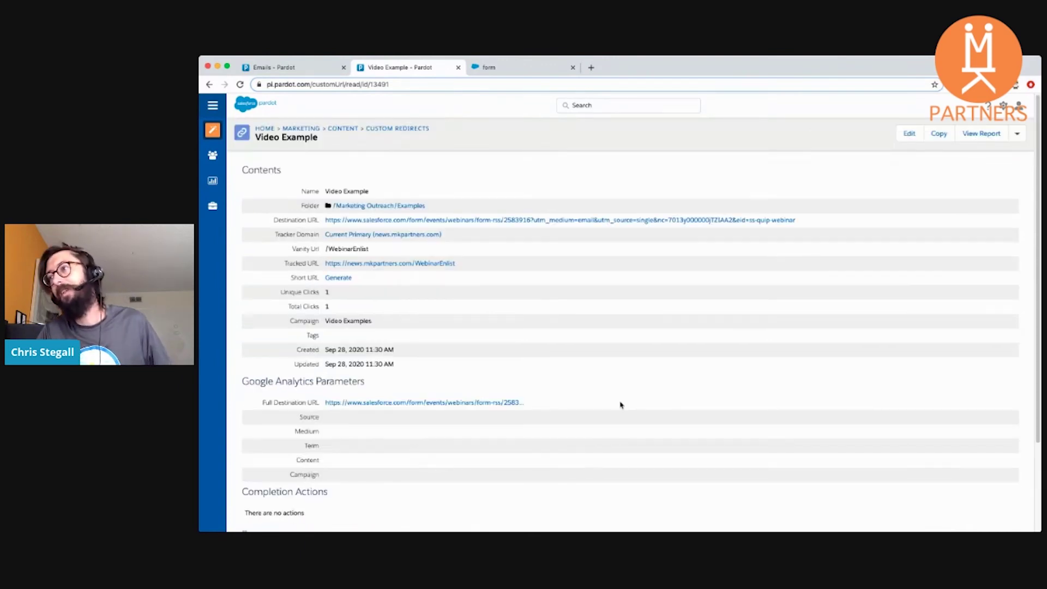